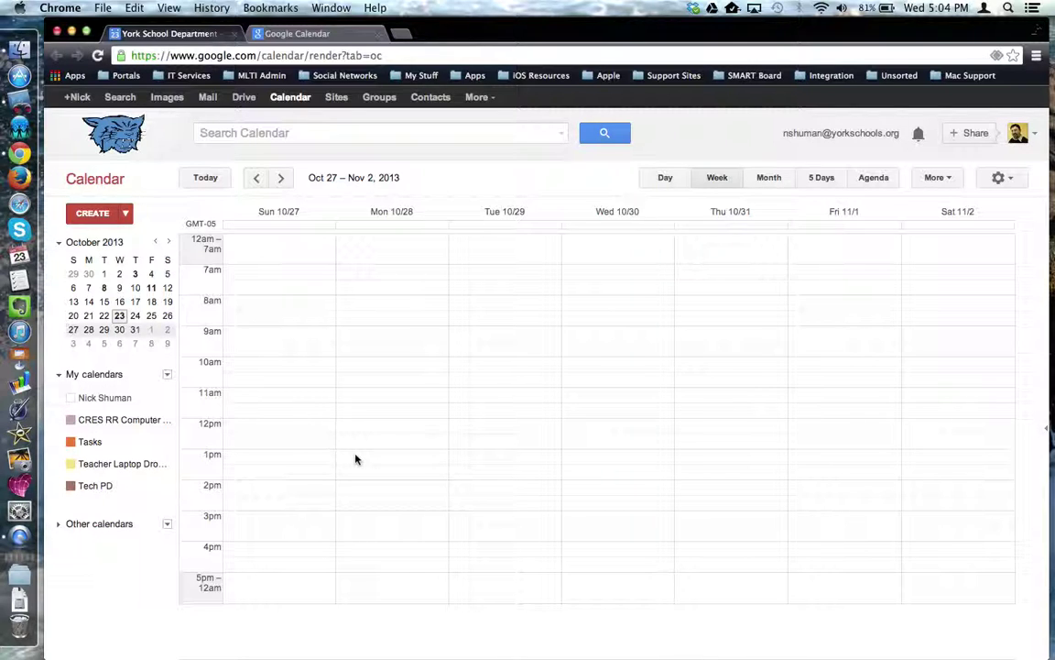
# - Hide the personal calendar and start a new 8:00–8:30am event on Monday, October 28
pyautogui.click(137, 396)
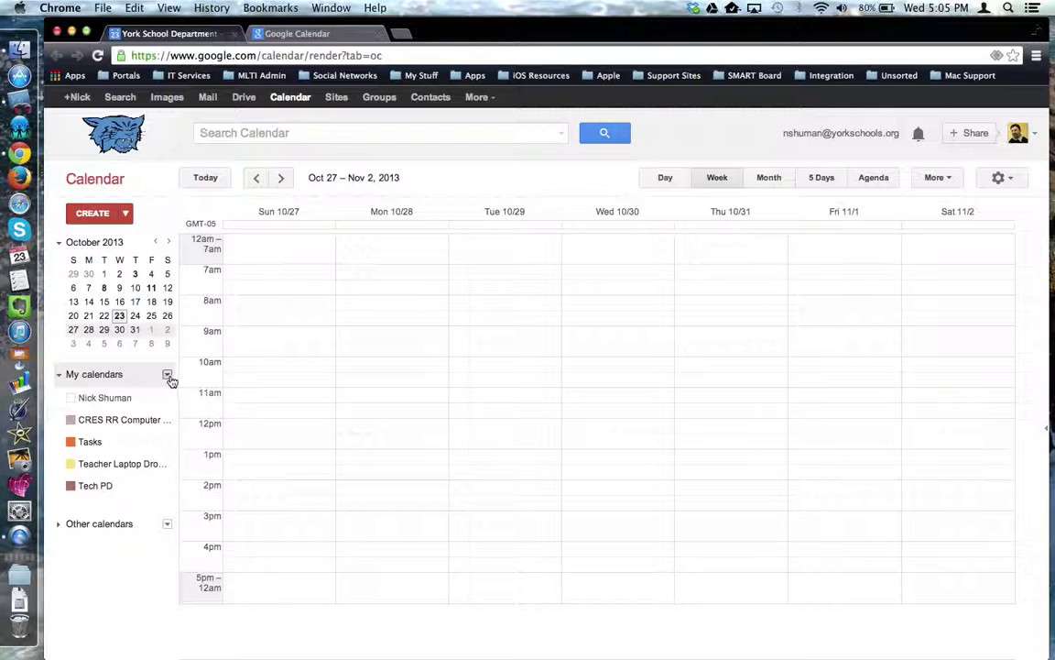
pyautogui.click(167, 376)
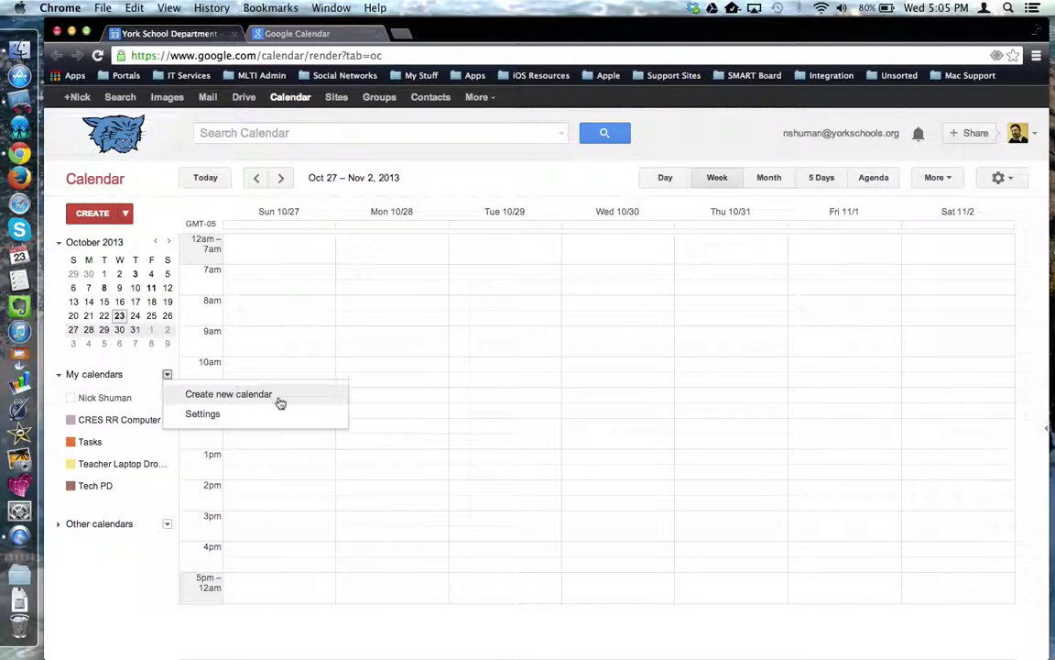
pyautogui.click(168, 375)
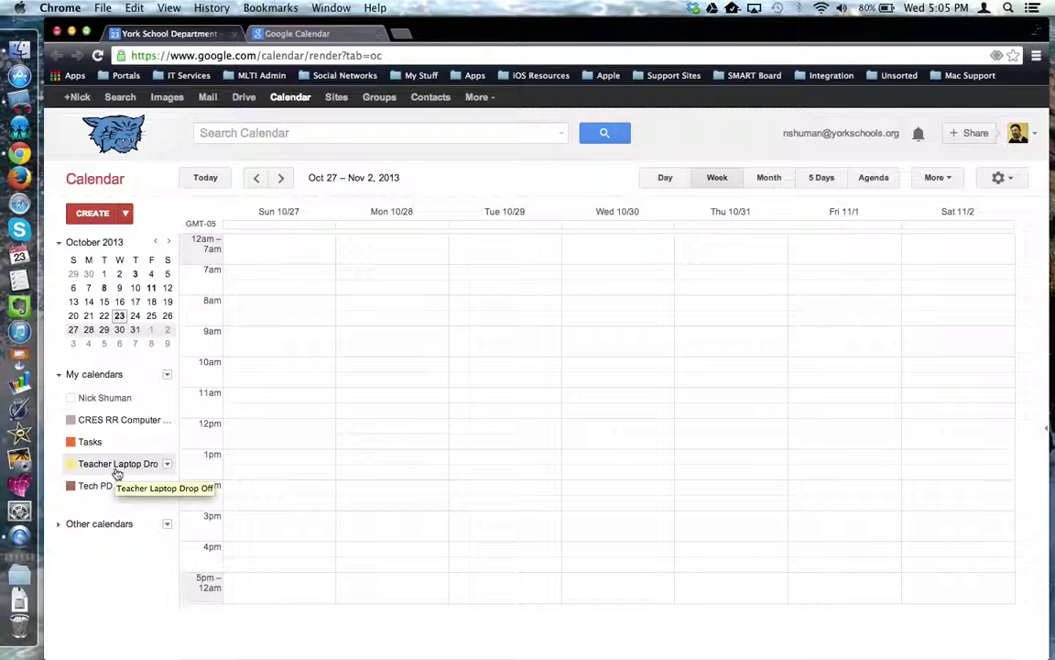
pyautogui.click(341, 303)
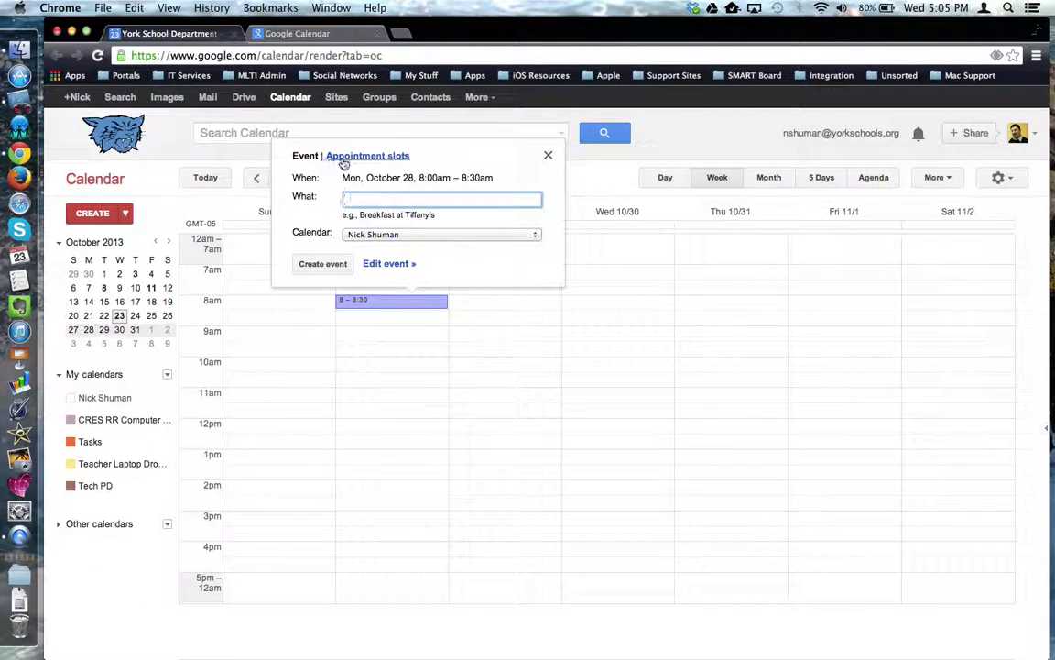
# - Make it 'Snow Leopard Upgrade' appointment slots on the Teacher Laptop Drop Off calendar, opening full details
pyautogui.click(409, 157)
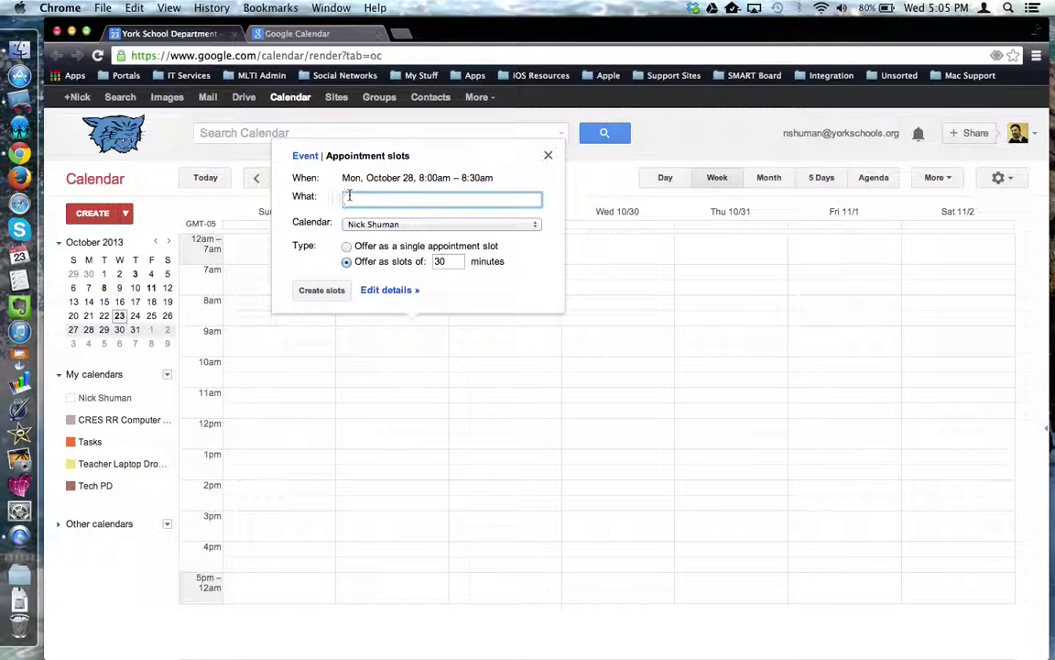
pyautogui.write('Snow Leopard Upgrade')
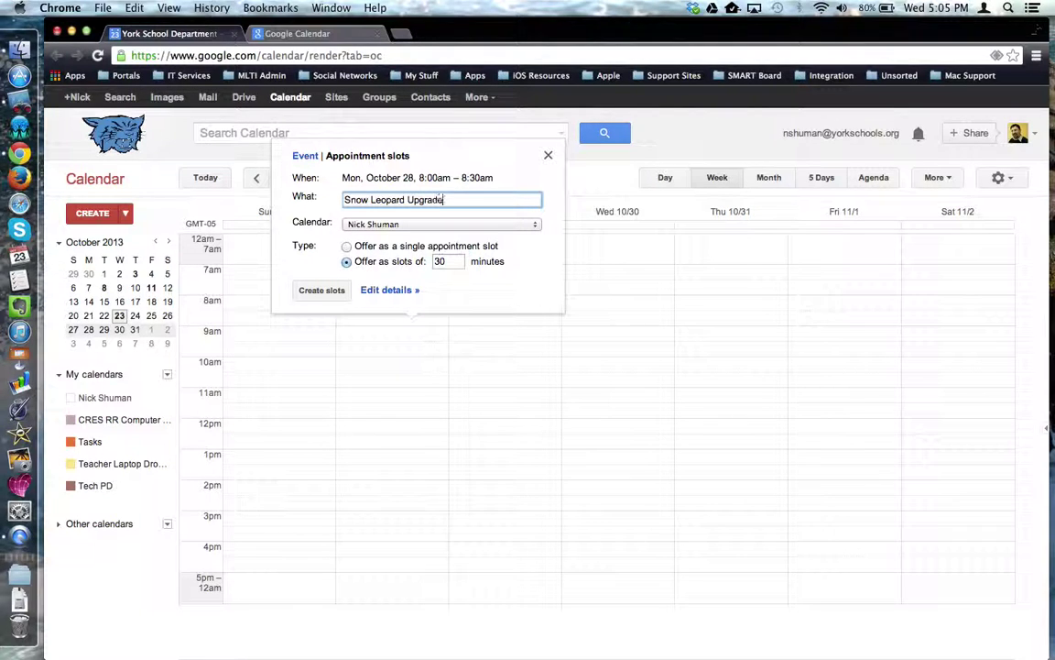
pyautogui.click(385, 224)
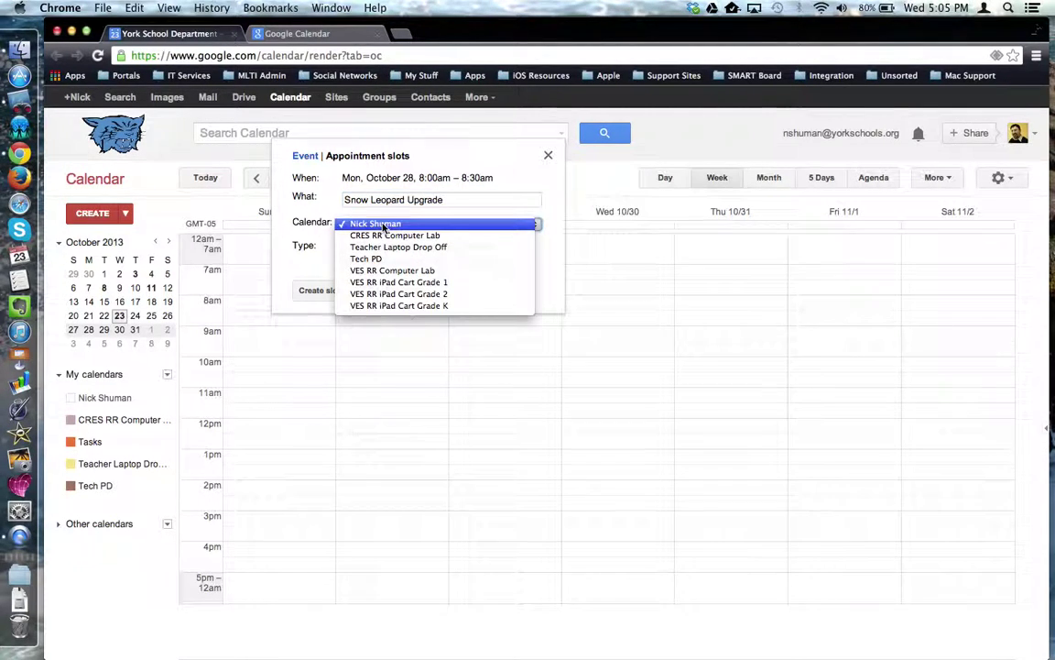
pyautogui.click(451, 249)
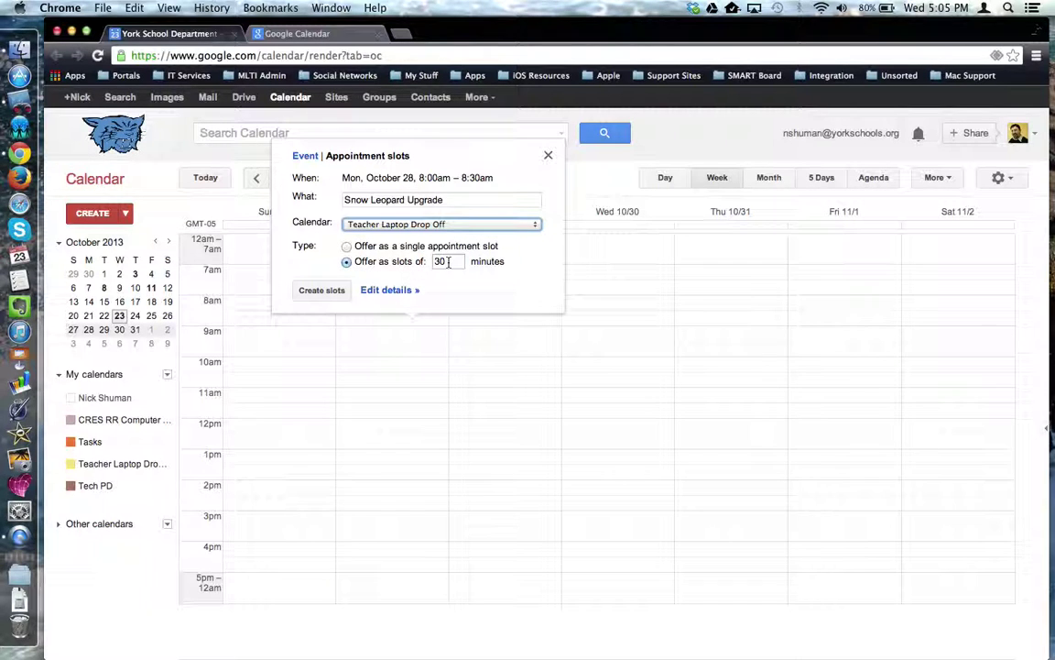
pyautogui.click(392, 291)
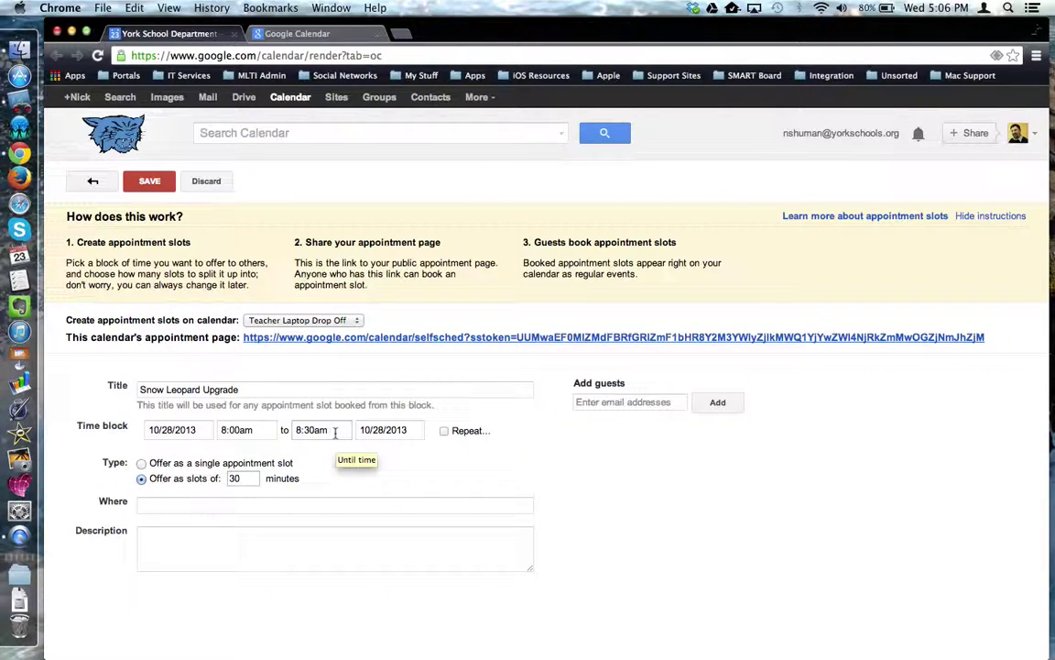
# - Extend the Snow Leopard Upgrade block's end time to 3:00pm
pyautogui.click(334, 433)
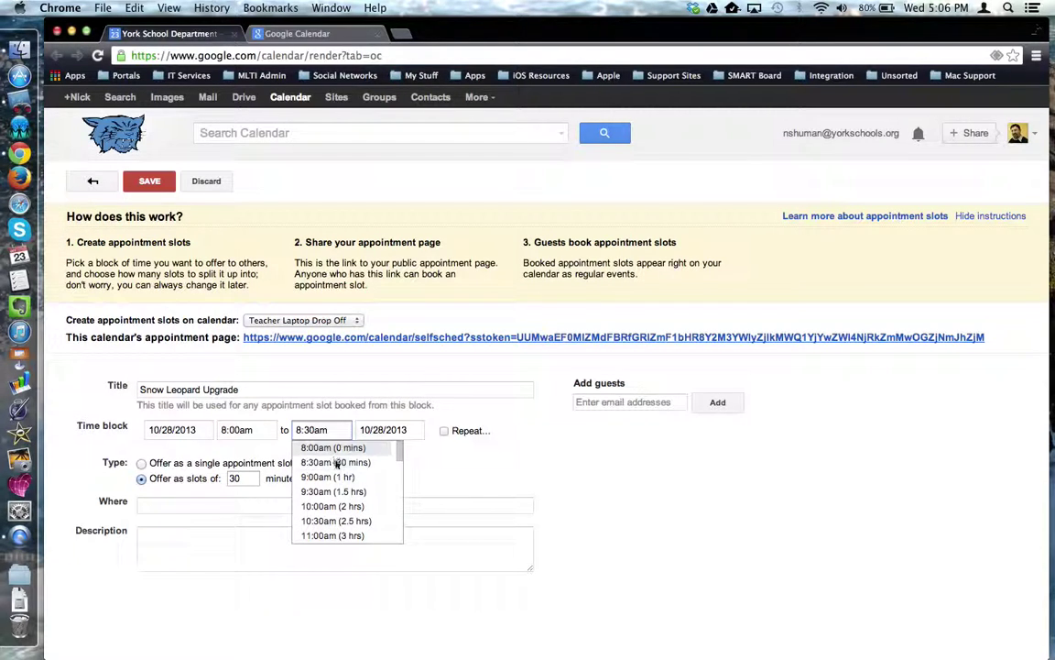
pyautogui.scroll(-5, 339, 479)
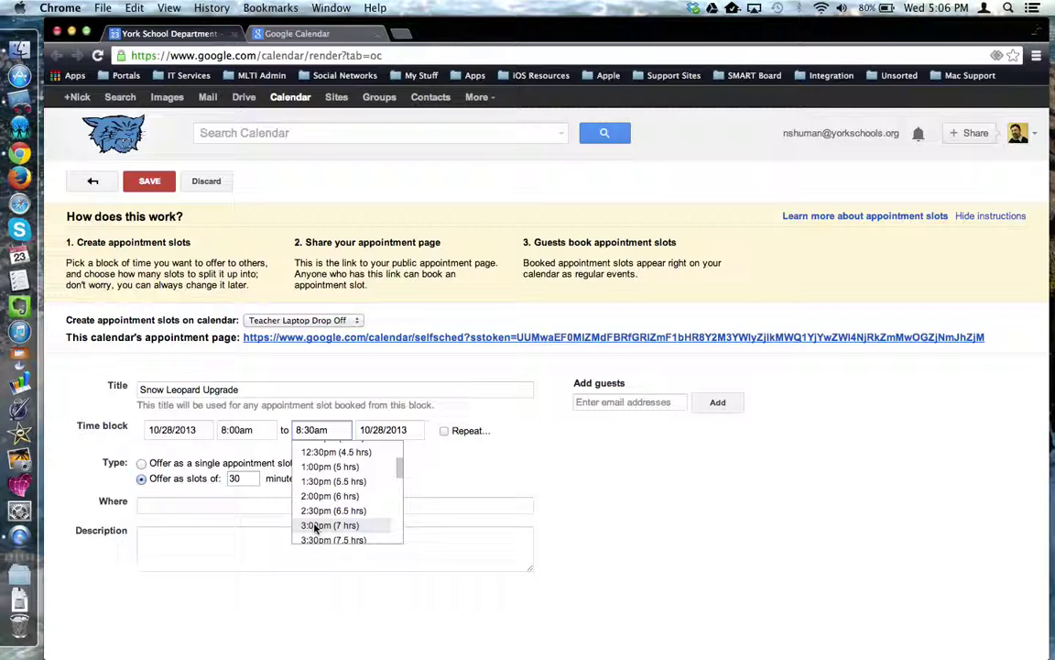
pyautogui.click(343, 525)
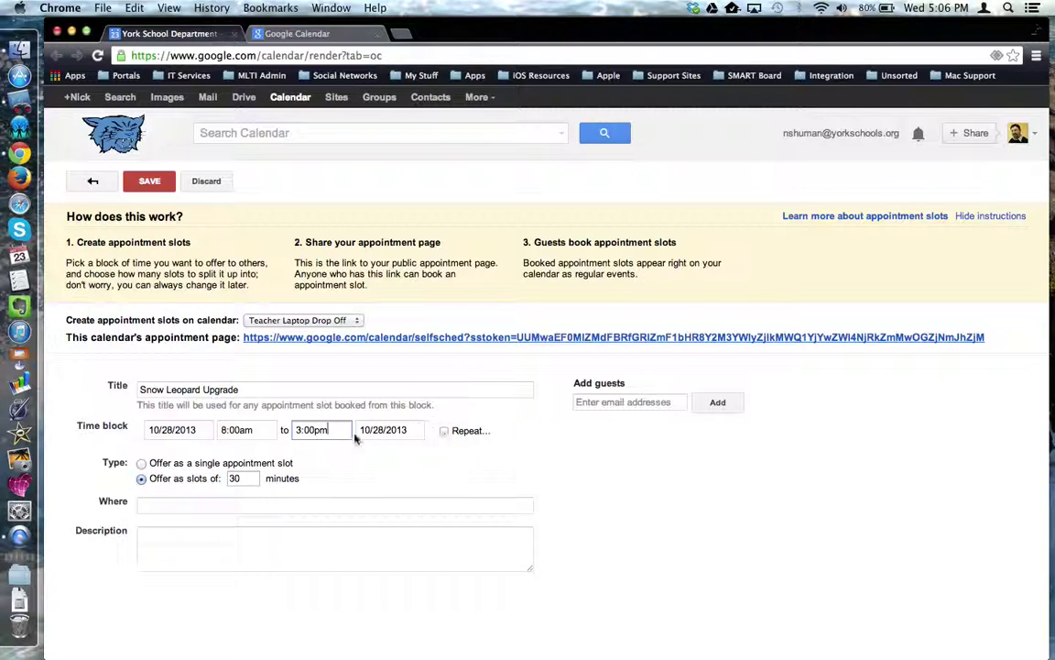
# - Set location My room and description 'This will make your laptop bett…', then save the slots
pyautogui.click(146, 504)
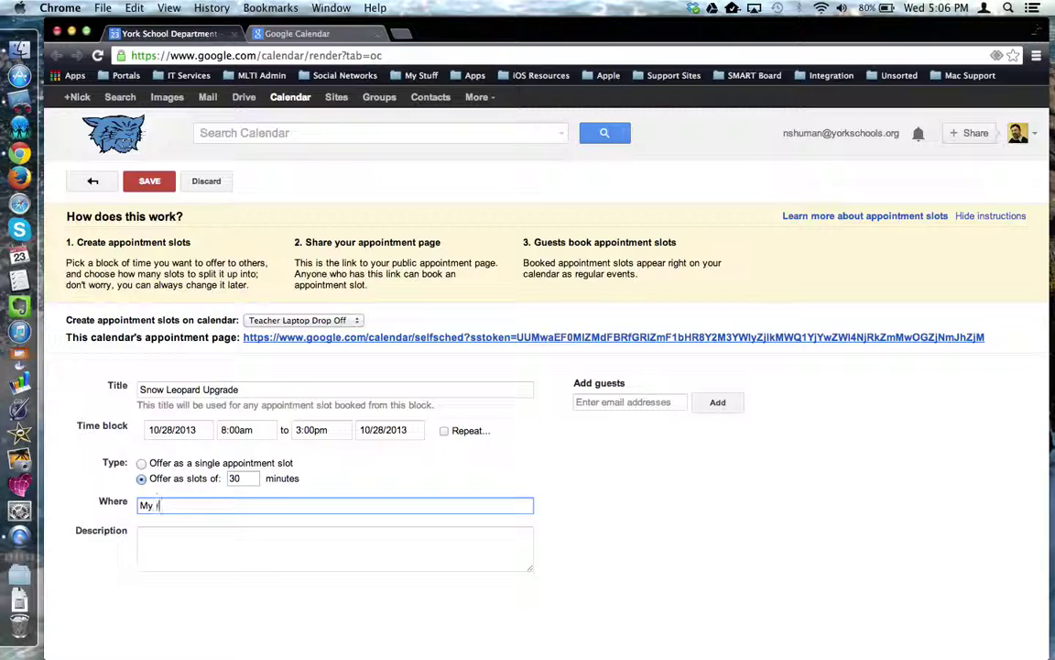
pyautogui.press('Tab')
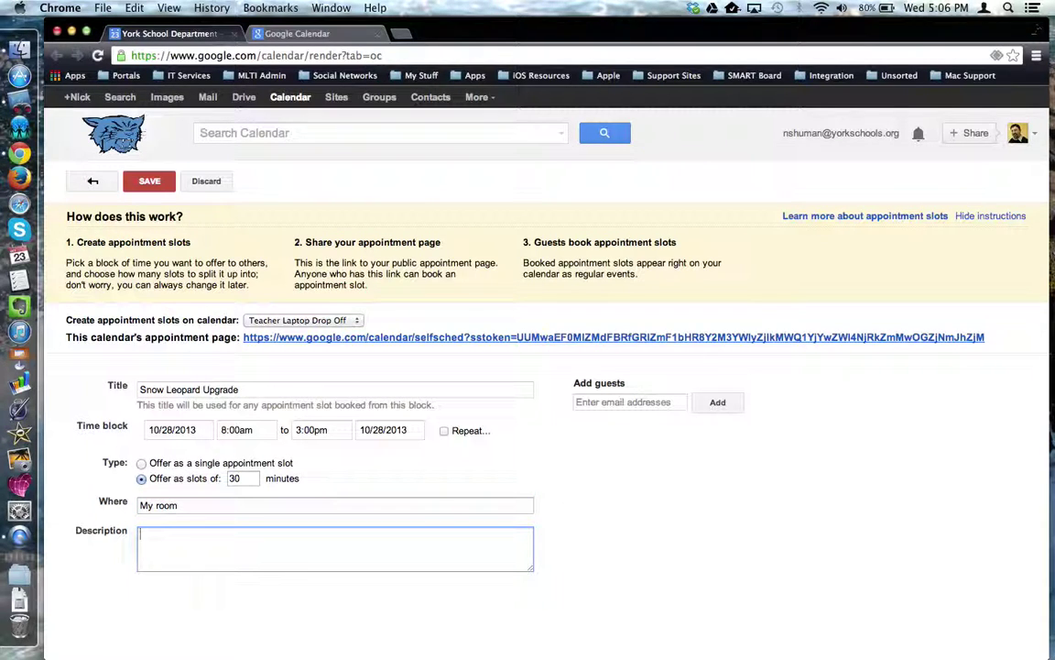
pyautogui.write('This will make your laptop')
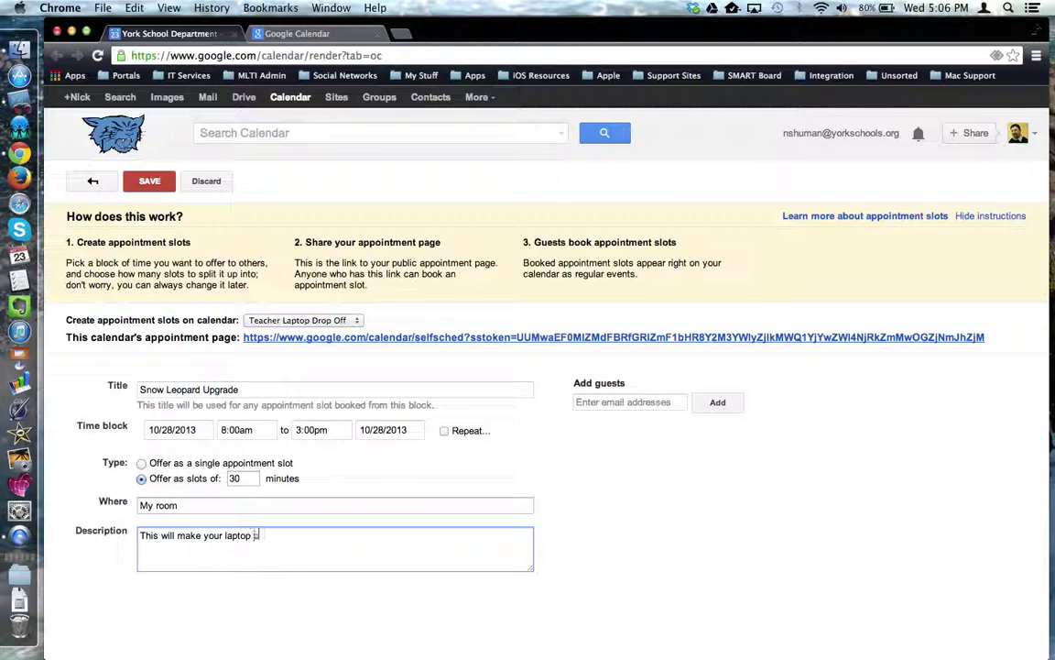
pyautogui.write(' better')
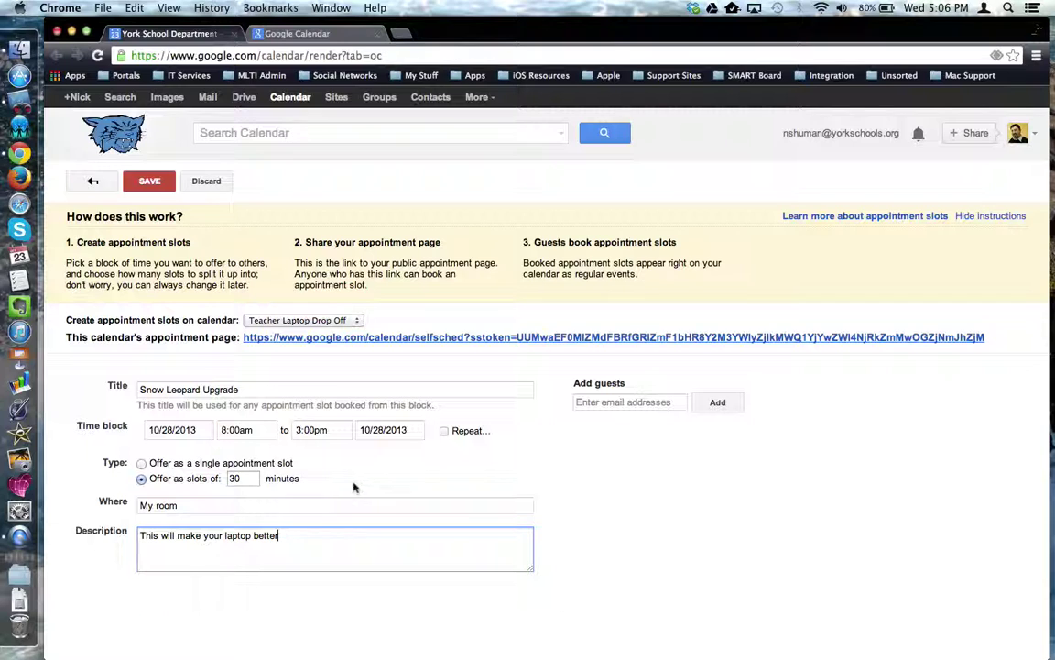
pyautogui.click(149, 184)
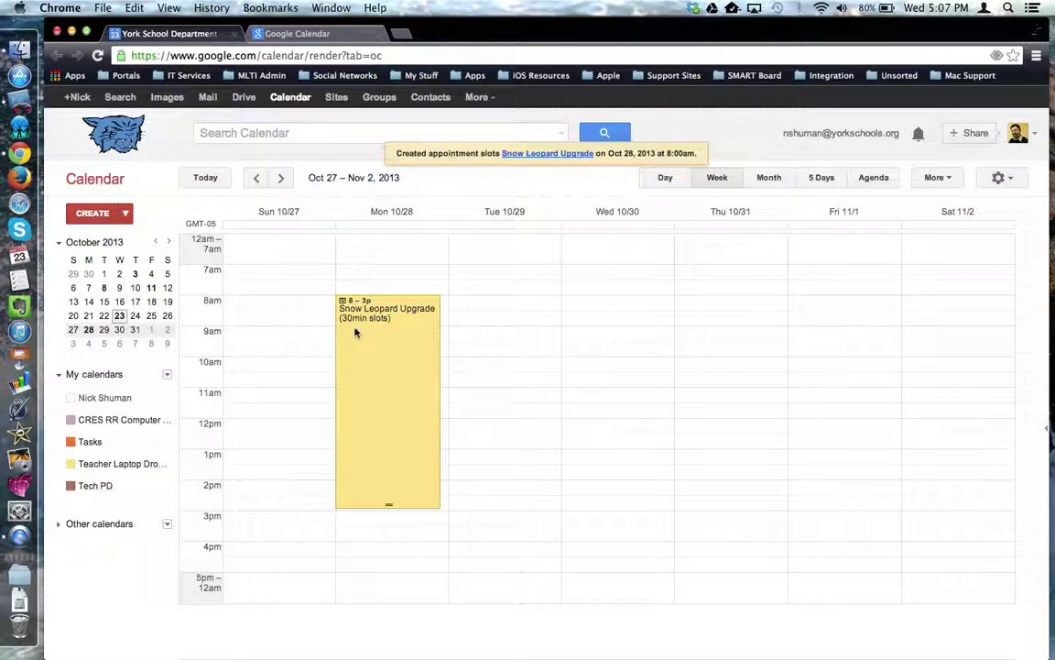
# - Copy the block's public appointment page link and switch to the Teacher Laptop Drop Off sign-up page
pyautogui.click(403, 401)
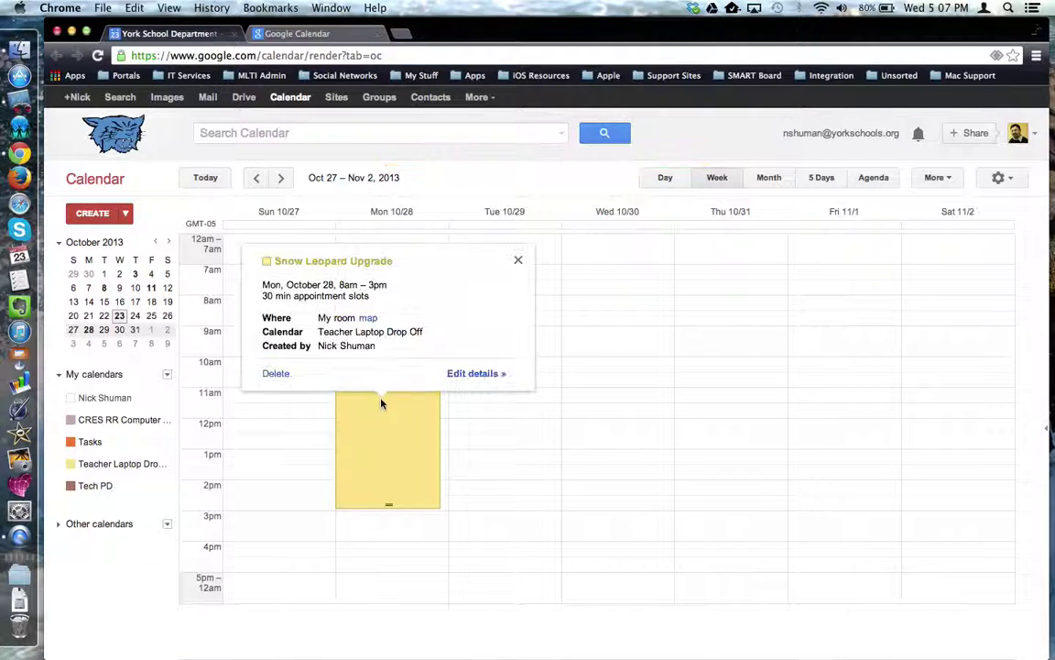
pyautogui.click(485, 378)
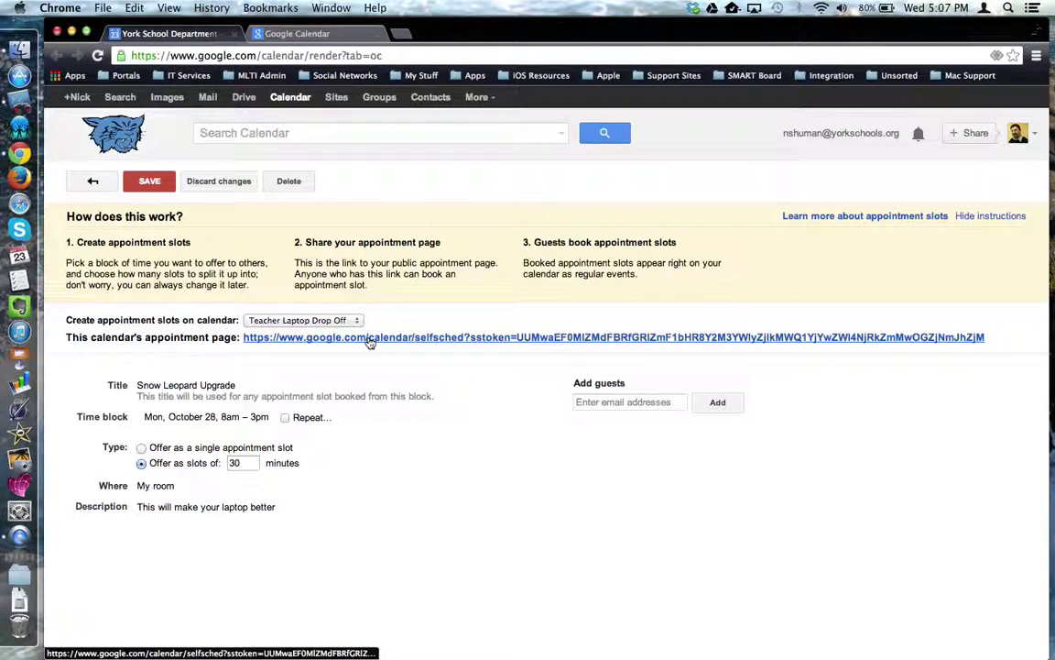
pyautogui.rightClick(425, 344)
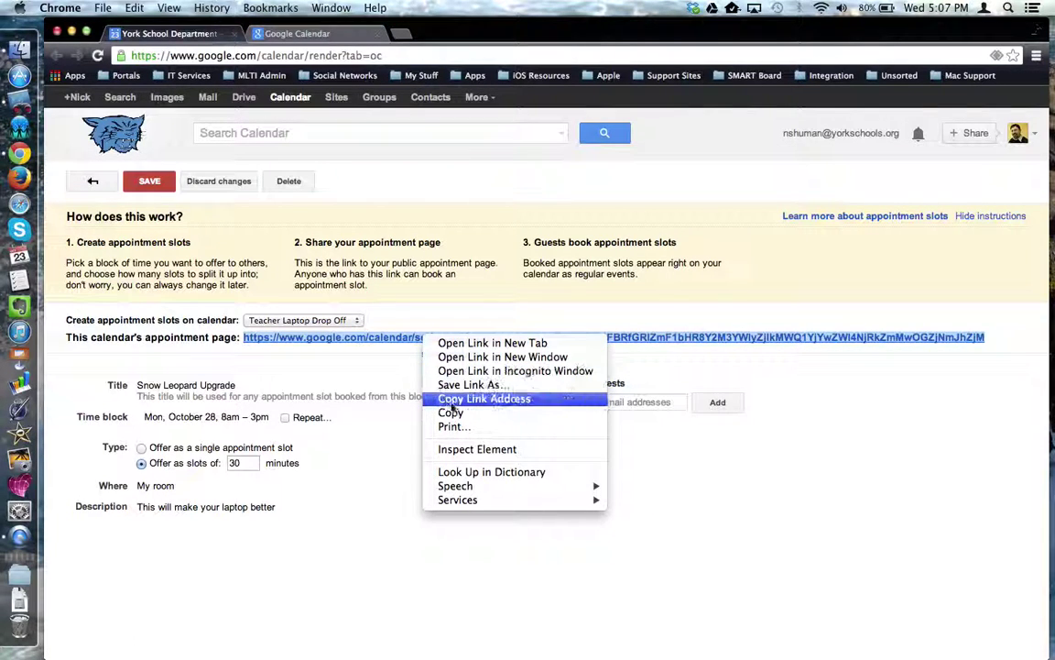
pyautogui.click(484, 398)
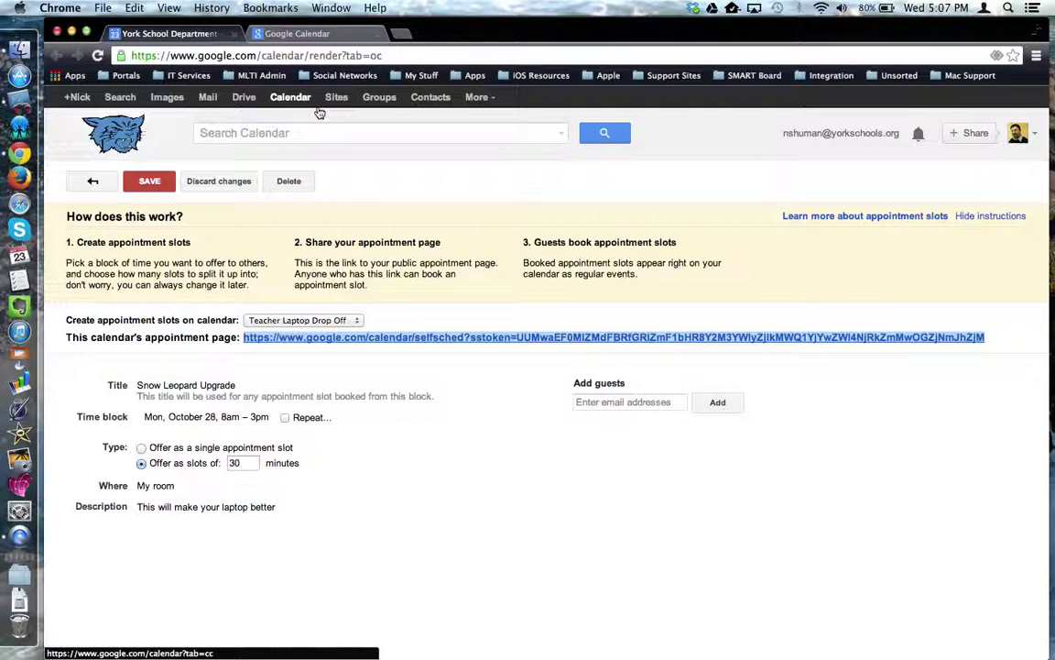
pyautogui.click(292, 33)
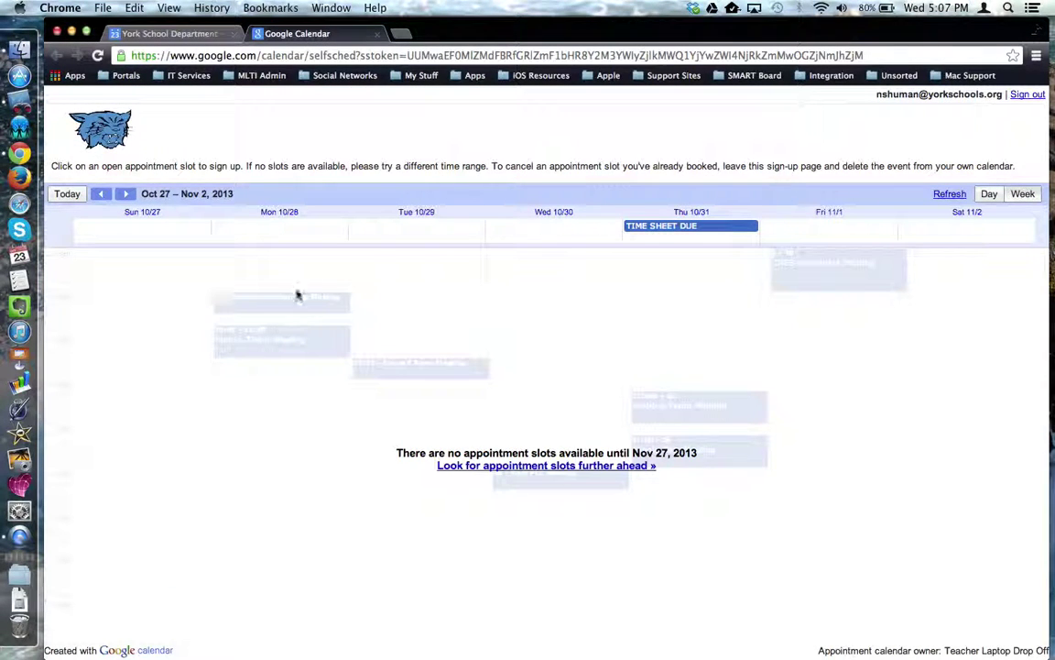
# - On the week of Oct 27, book the Monday 12:00–12:30pm Snow Leopard Upgrade slot
pyautogui.click(127, 196)
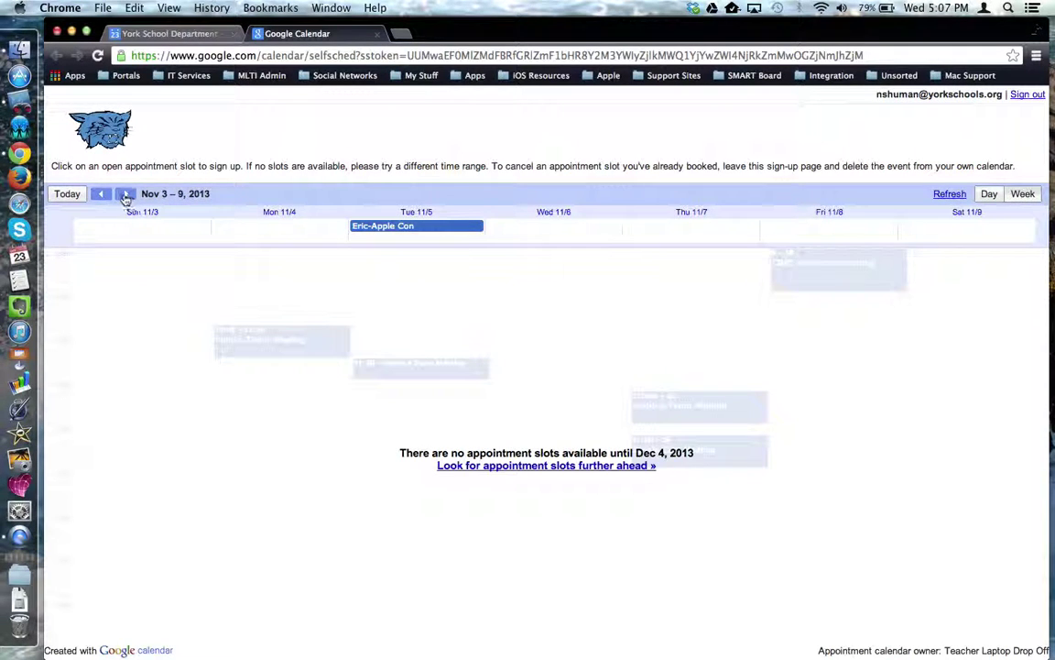
pyautogui.click(103, 194)
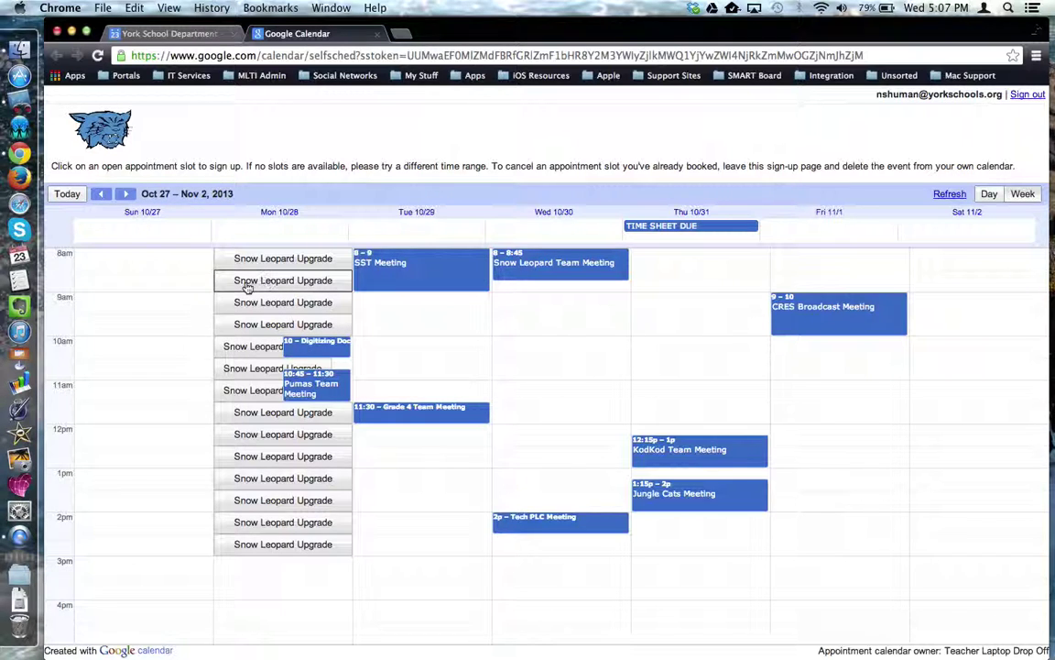
pyautogui.click(229, 435)
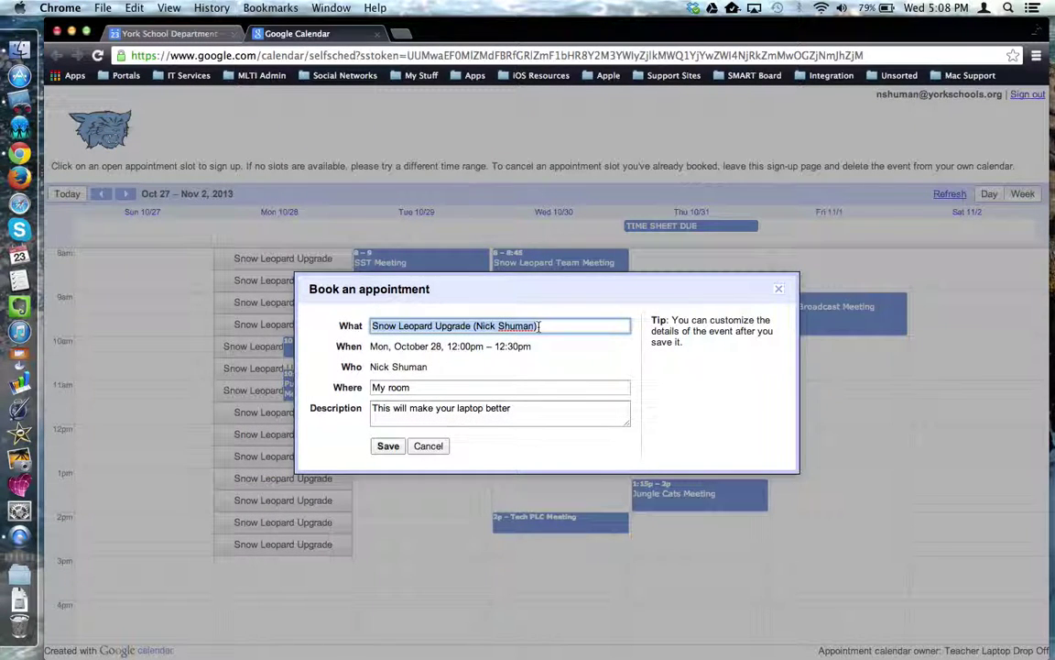
pyautogui.click(388, 447)
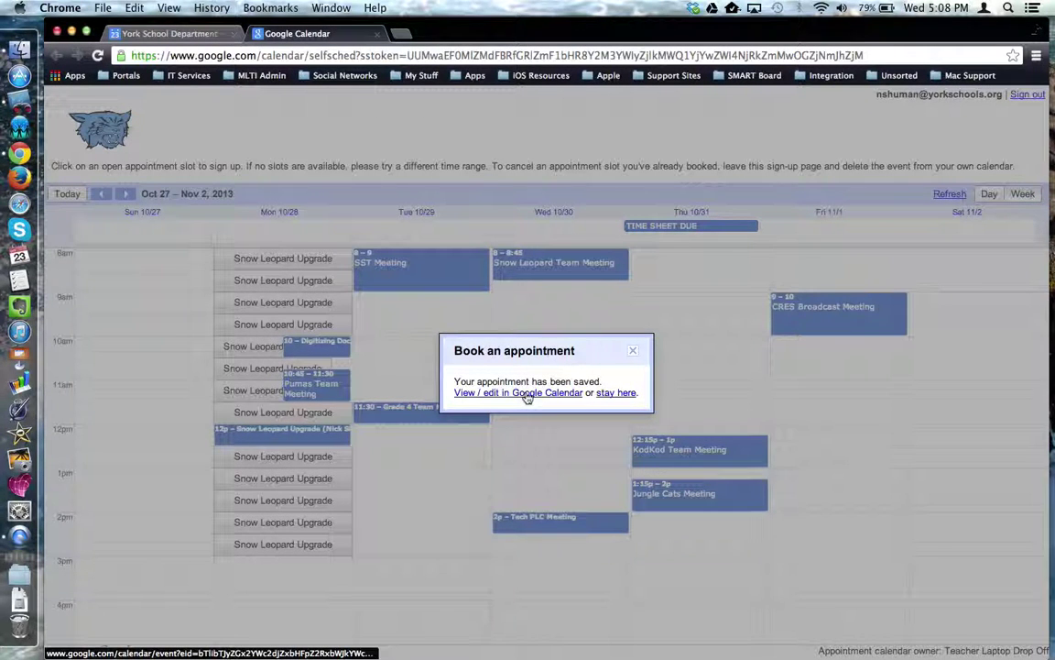
# - Dismiss the confirmation and refresh the Oct 27 – Nov 2 week view to show the noon booking
pyautogui.click(633, 351)
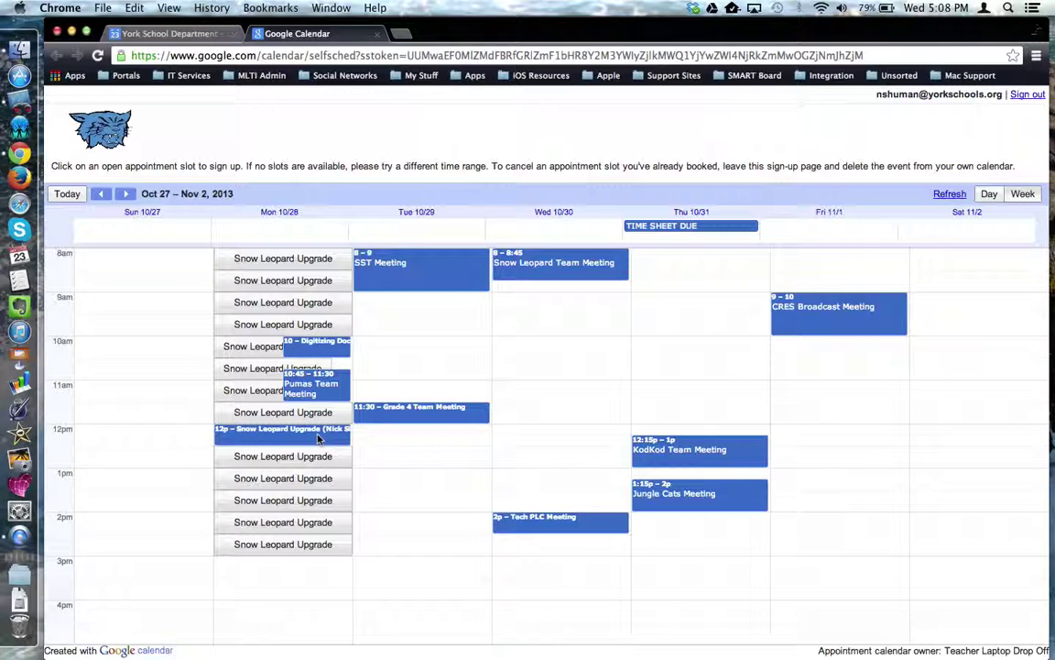
pyautogui.click(176, 34)
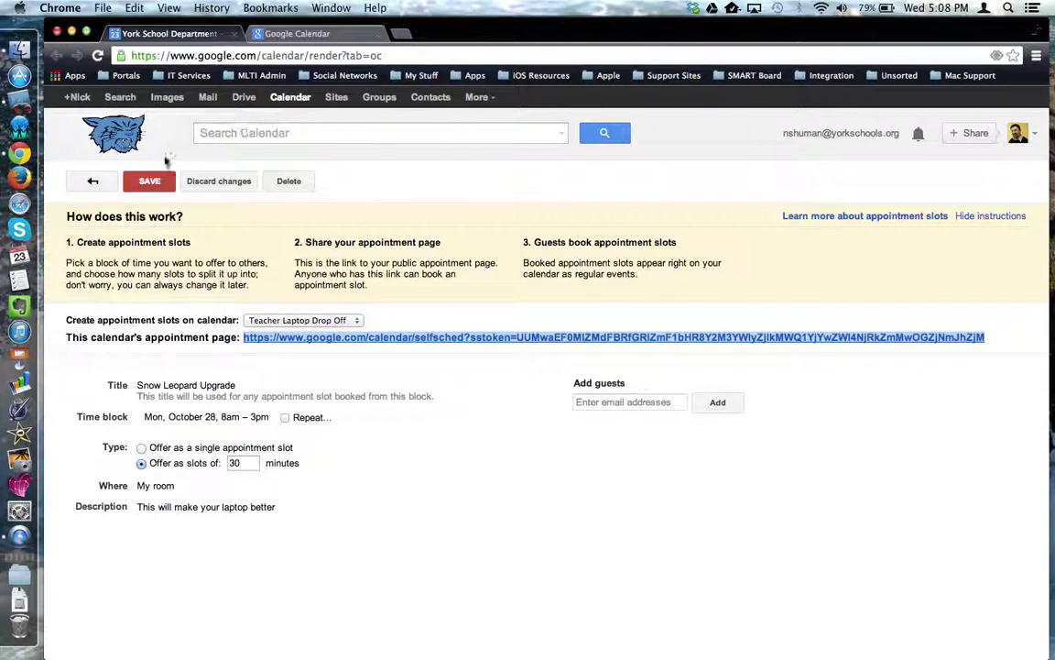
pyautogui.click(93, 182)
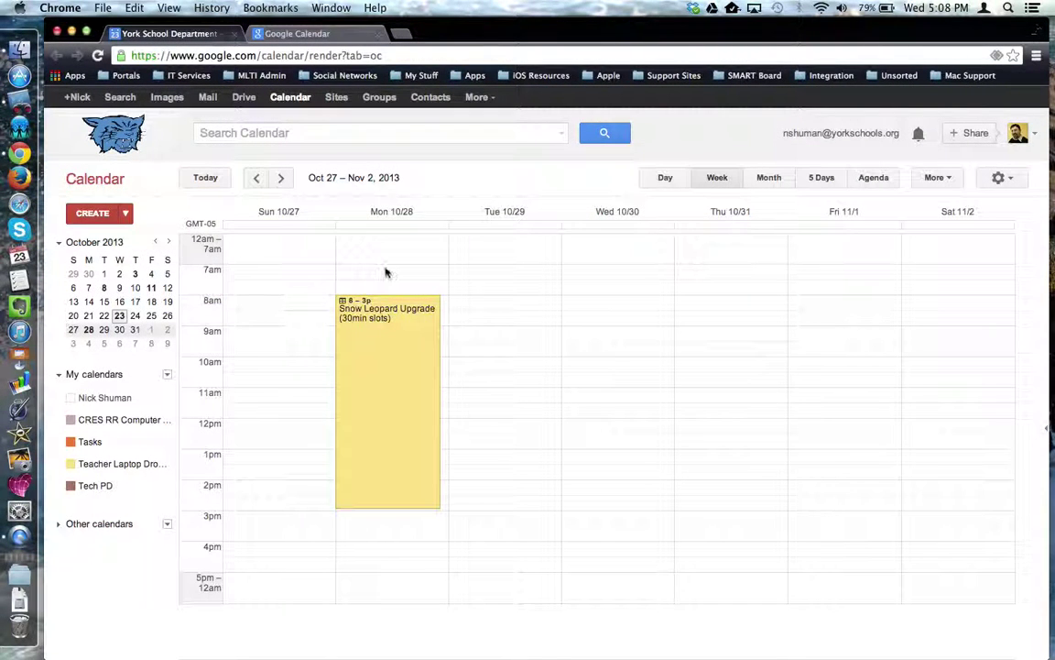
pyautogui.click(283, 177)
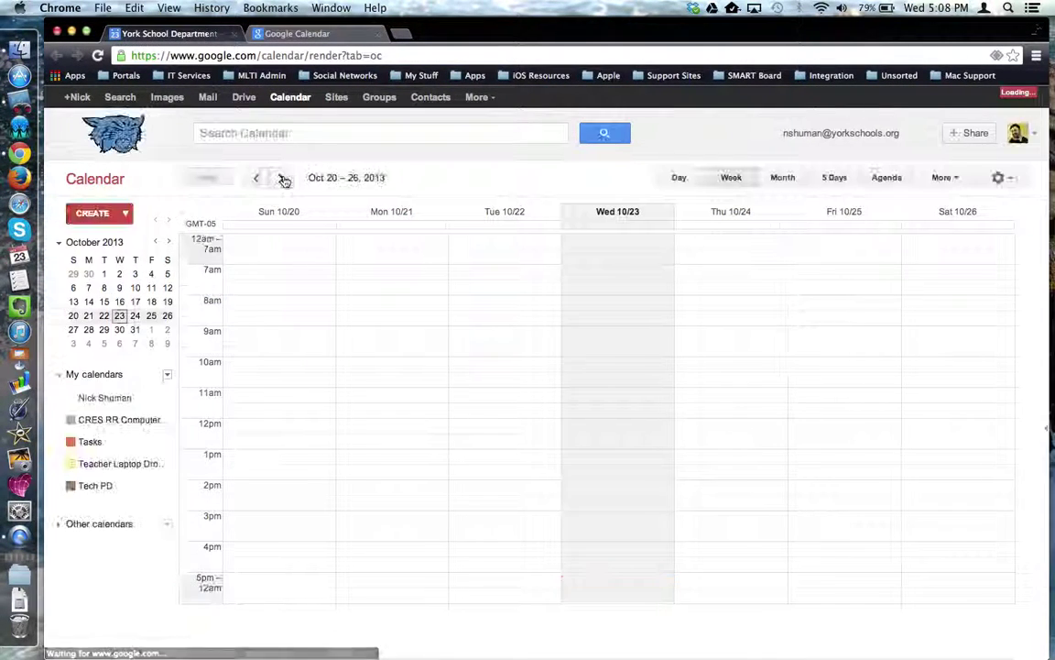
pyautogui.click(284, 178)
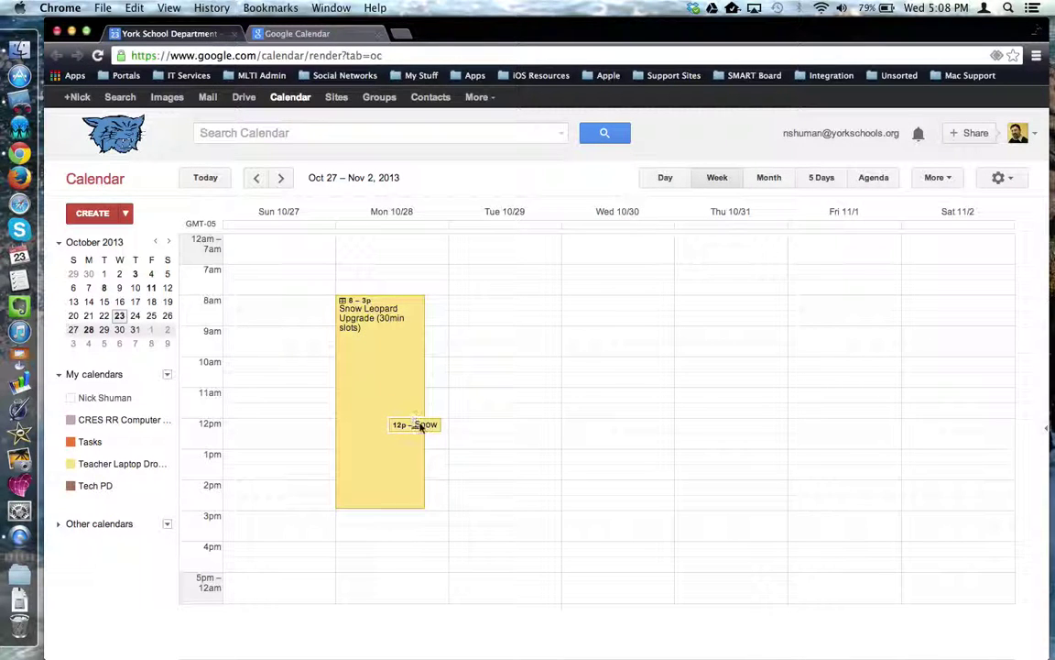